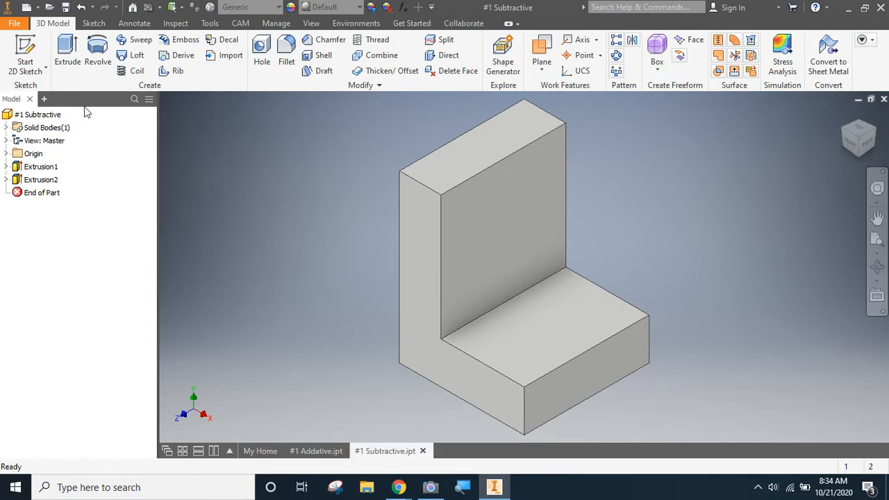
Create a new standard part file from the home page
click(134, 8)
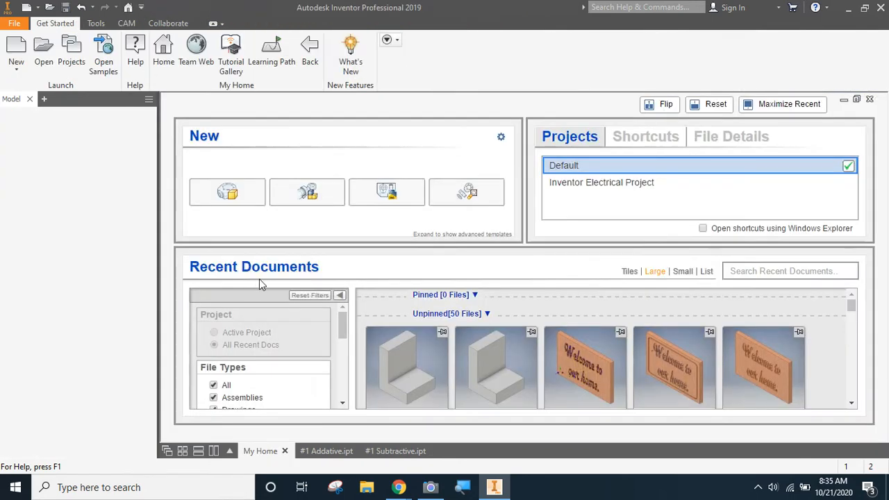
click(231, 199)
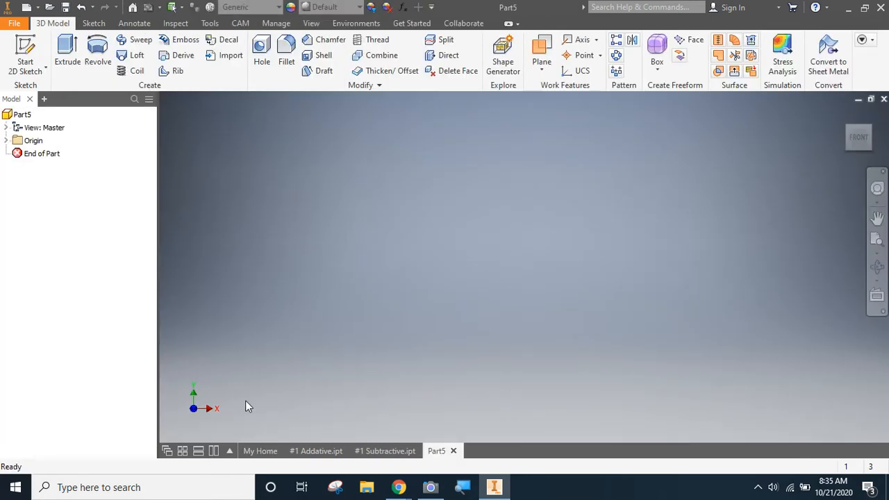
click(430, 488)
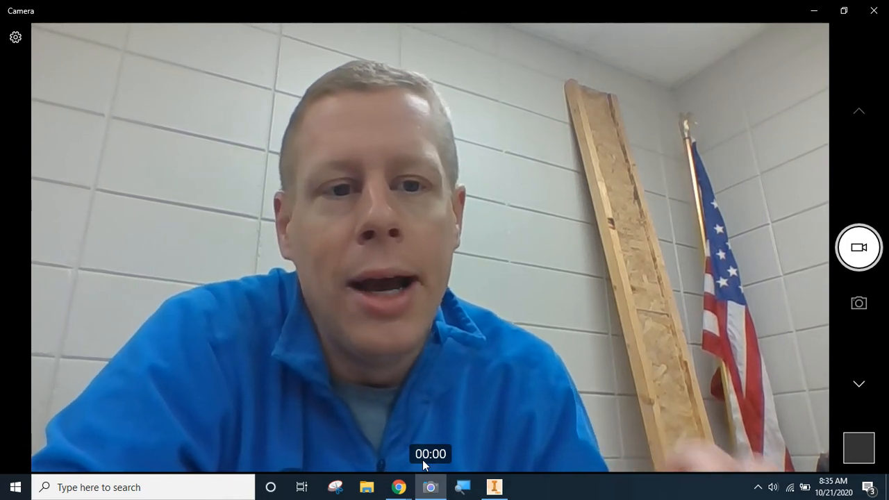
click(487, 487)
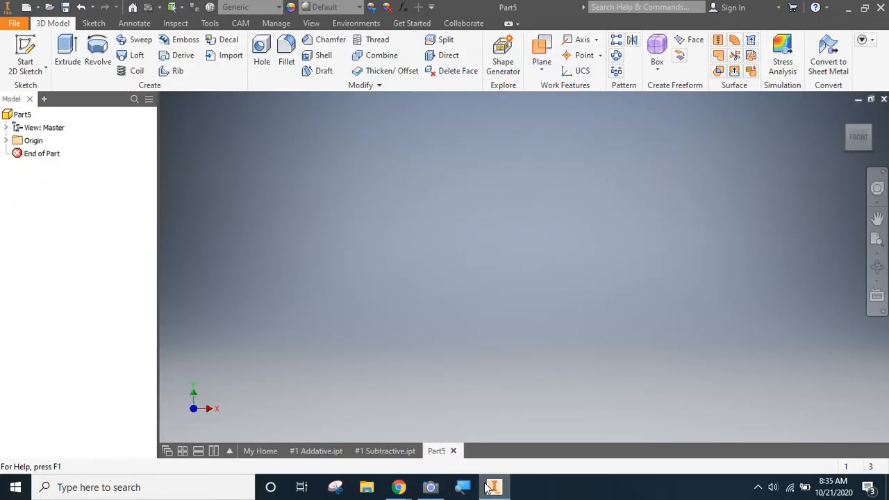
Start a 2D sketch on the XY plane
click(15, 56)
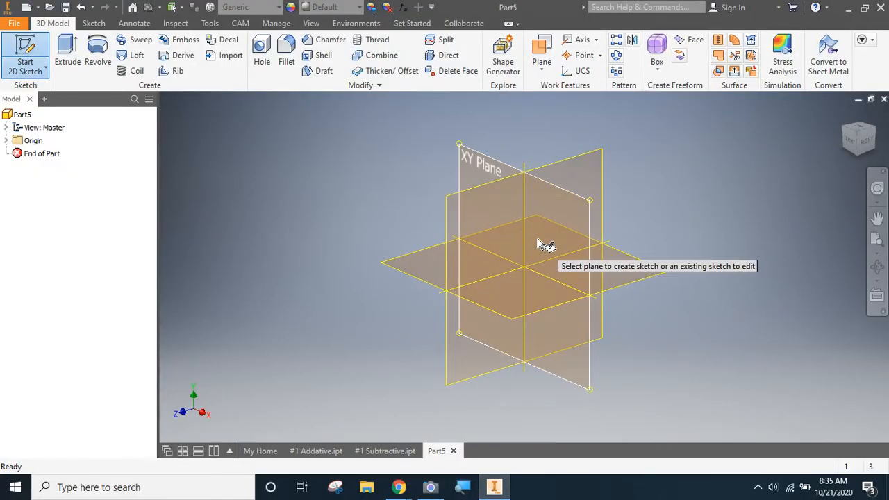
mouse_move(558, 263)
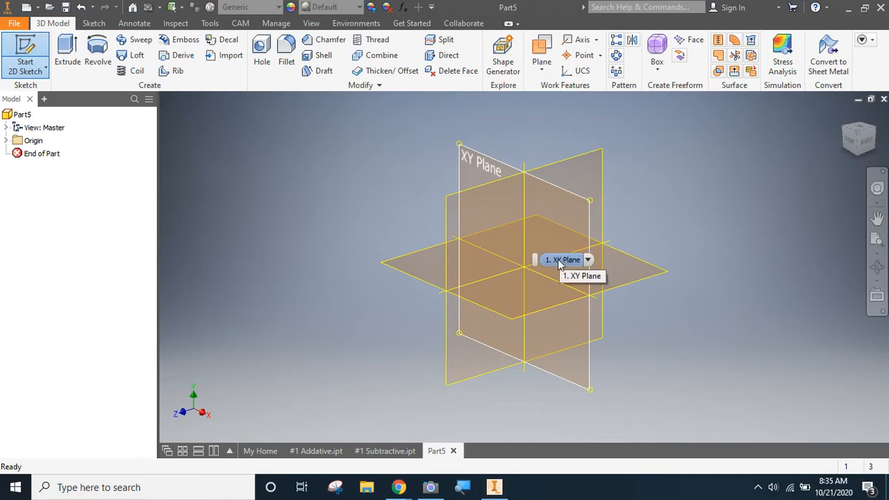
click(558, 260)
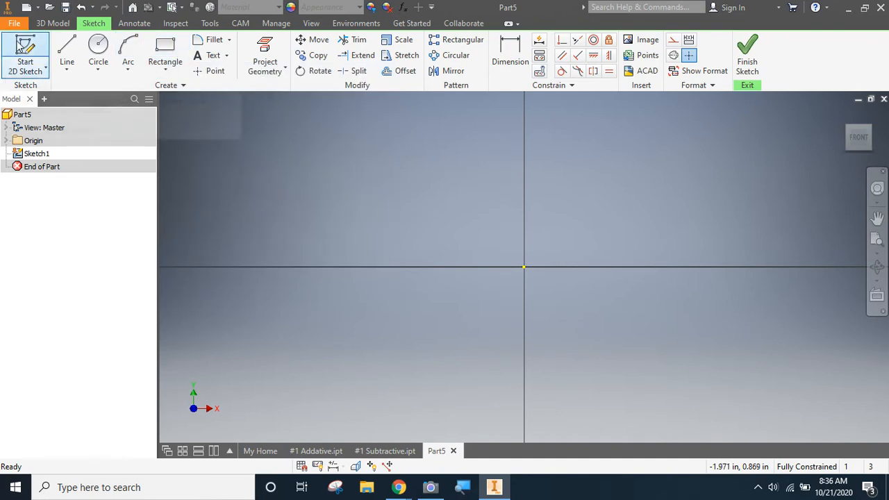
Draw a horizontal line 1.5 in long from the origin along the positive X axis
click(67, 47)
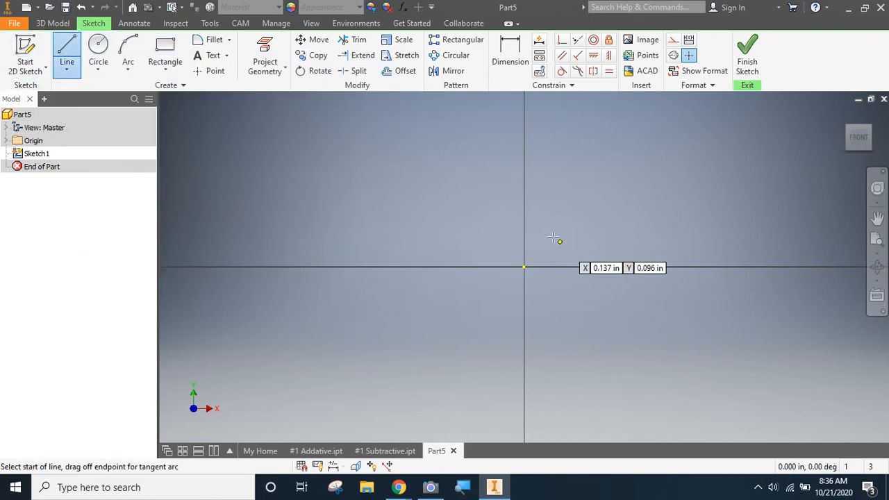
click(525, 268)
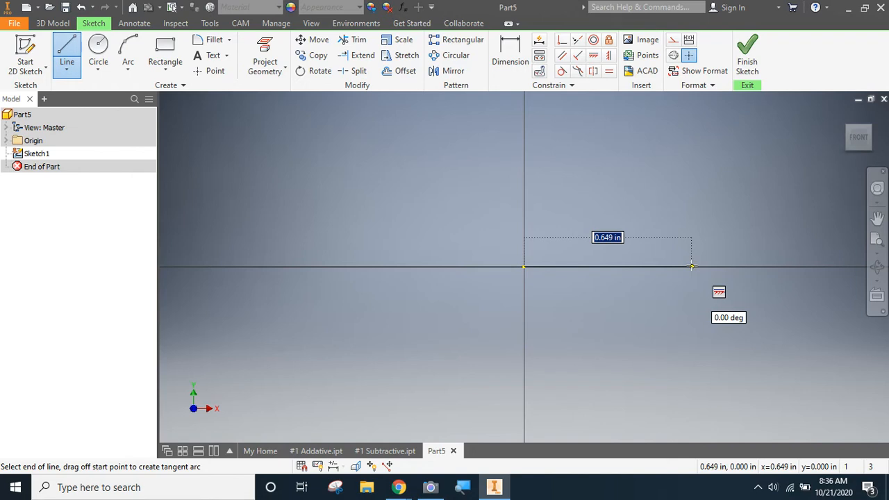
key(Tab)
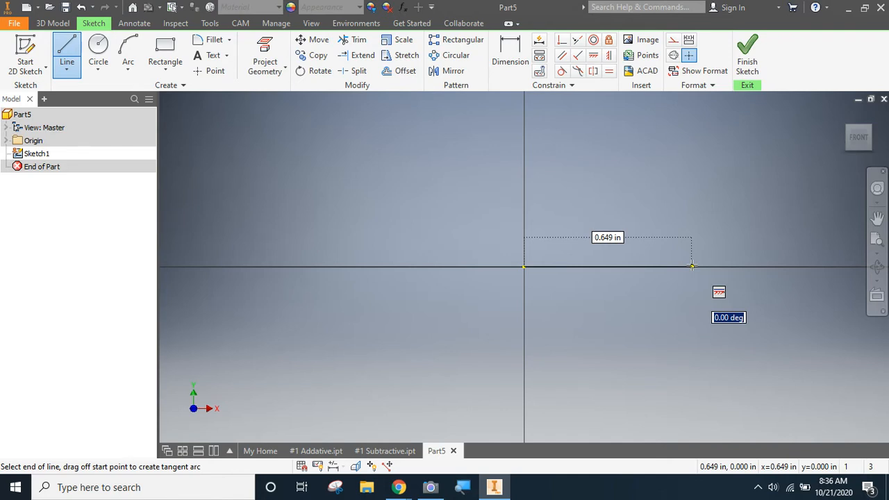
key(Tab)
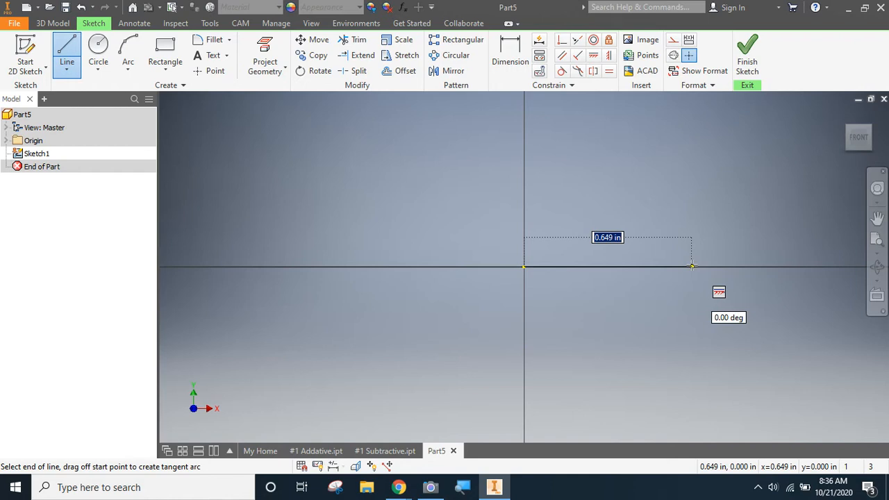
text(1.5)
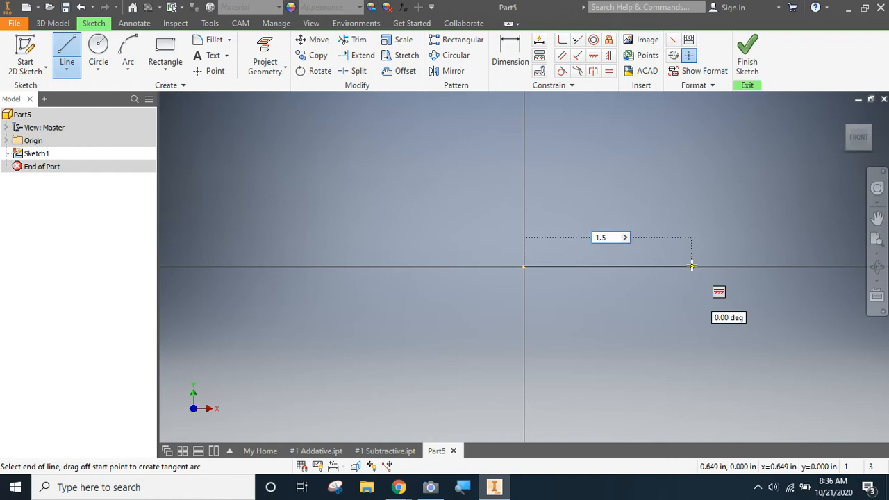
key(Tab)
key(Return)
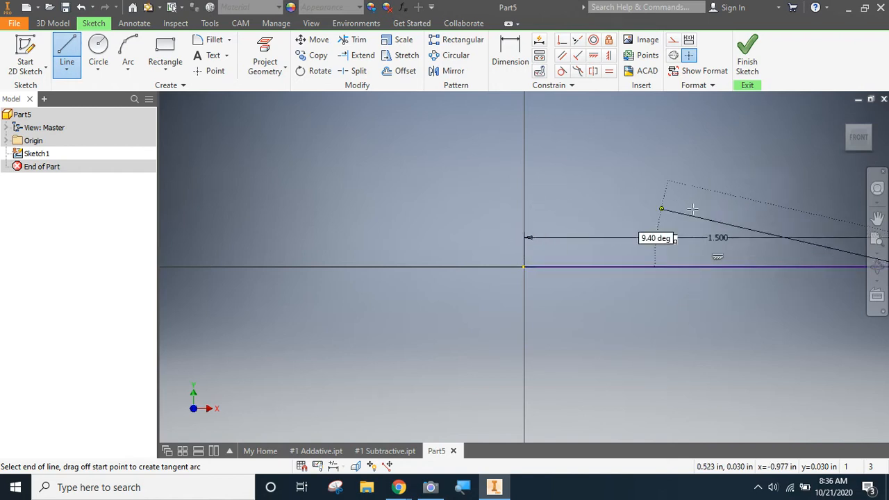
Continue the outline with a 0.5 in vertical line upward from the far end of the base line
click(878, 243)
scroll(816, 241, up, 7)
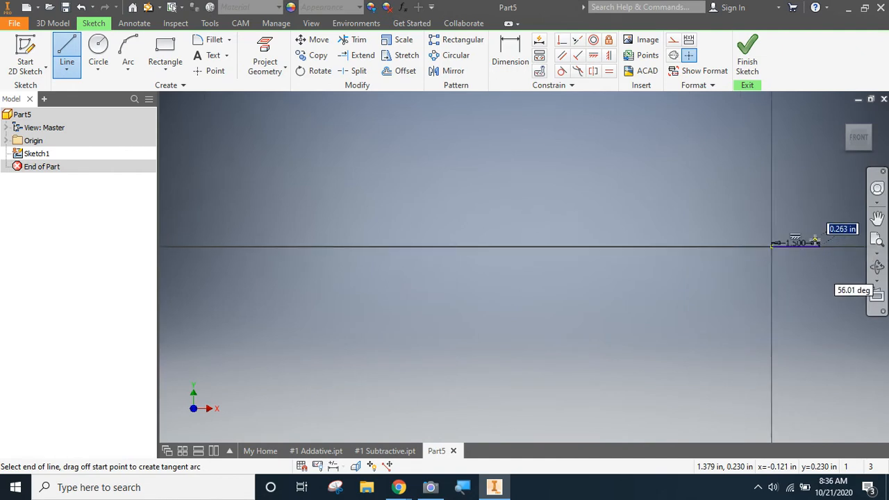
mouse_move(816, 240)
middle_down()
mouse_move(493, 240)
mouse_move(483, 293)
mouse_move(523, 314)
middle_up()
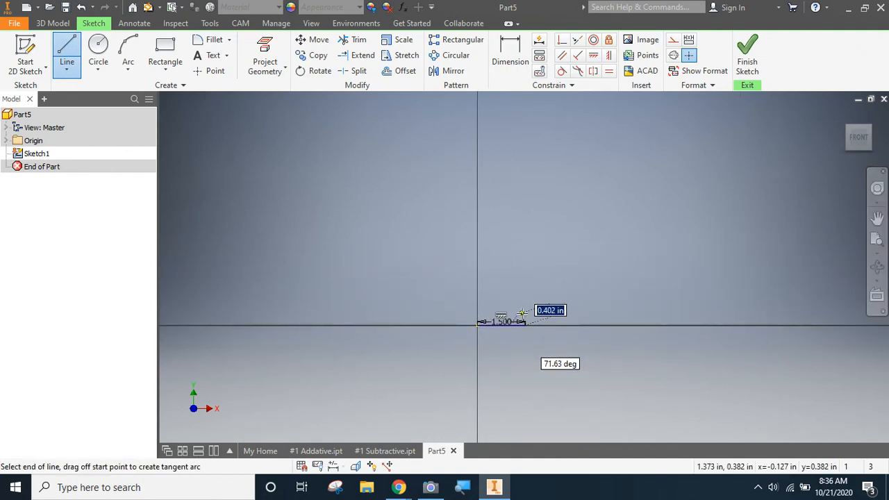
scroll(522, 314, down, 7)
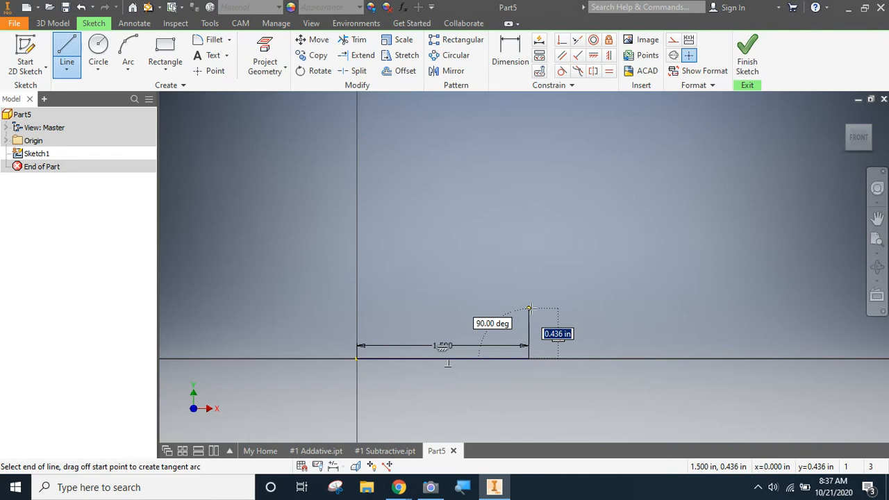
text(.5)
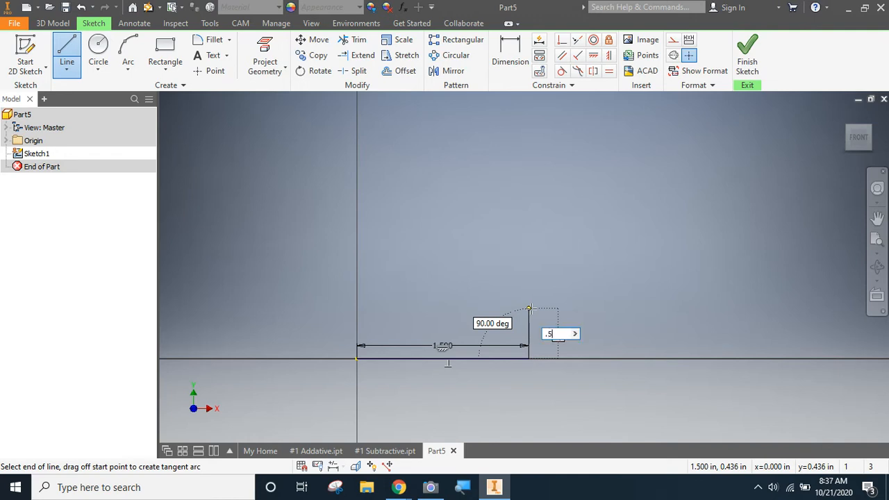
key(Return)
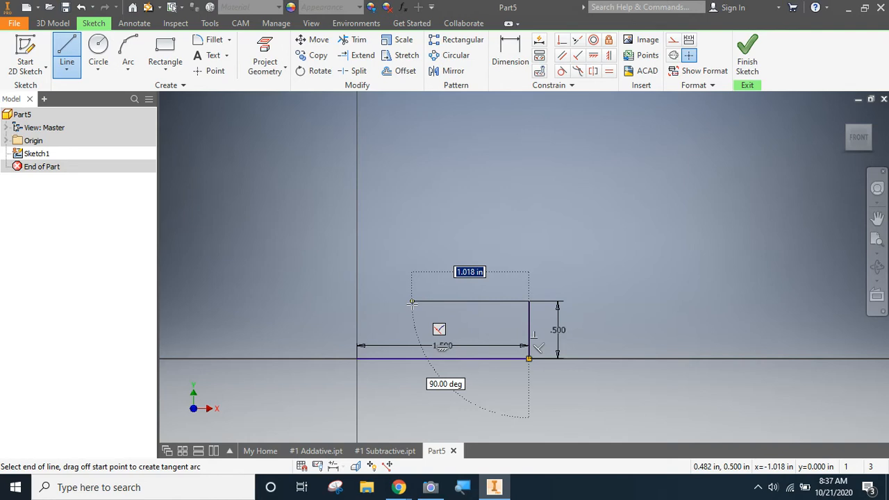
Continue the outline with a 1 in horizontal line back toward the Y axis and a 1.5 in vertical line upward
text(1)
key(Return)
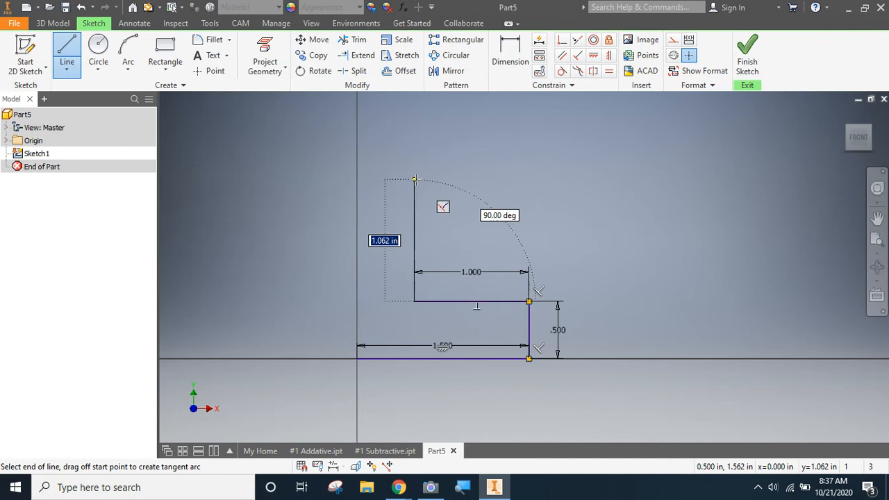
text(1)
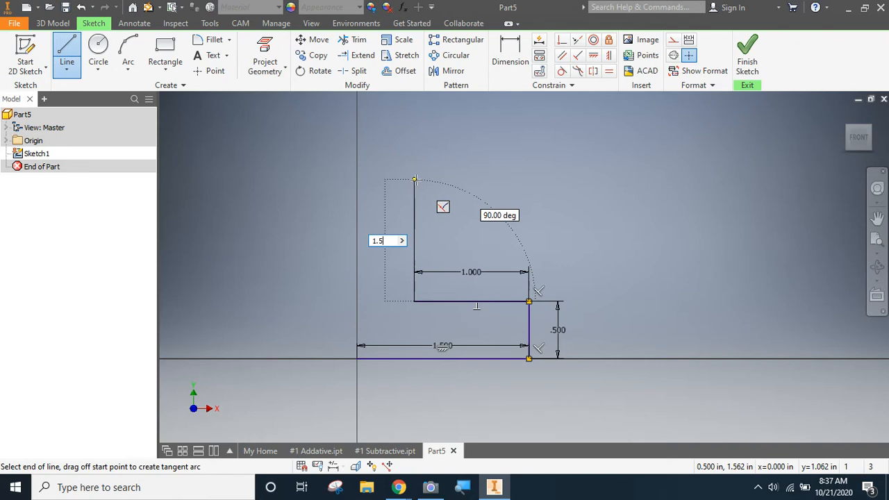
text(.5)
key(Return)
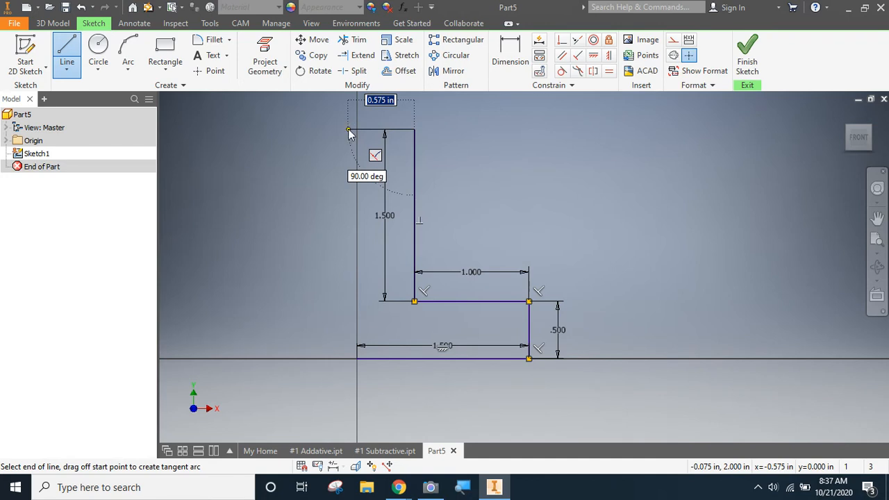
Add a 0.5 in horizontal line to the Y axis and close the L-shaped outline with a vertical line to the origin
text(.5)
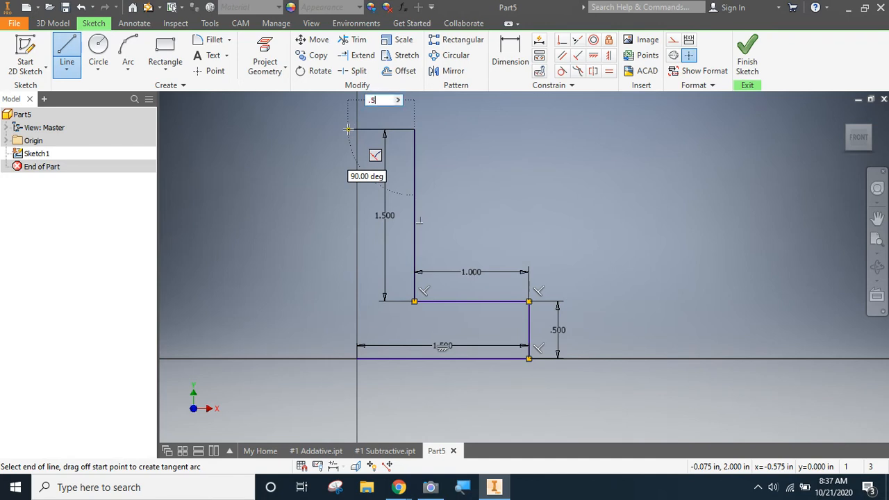
key(Return)
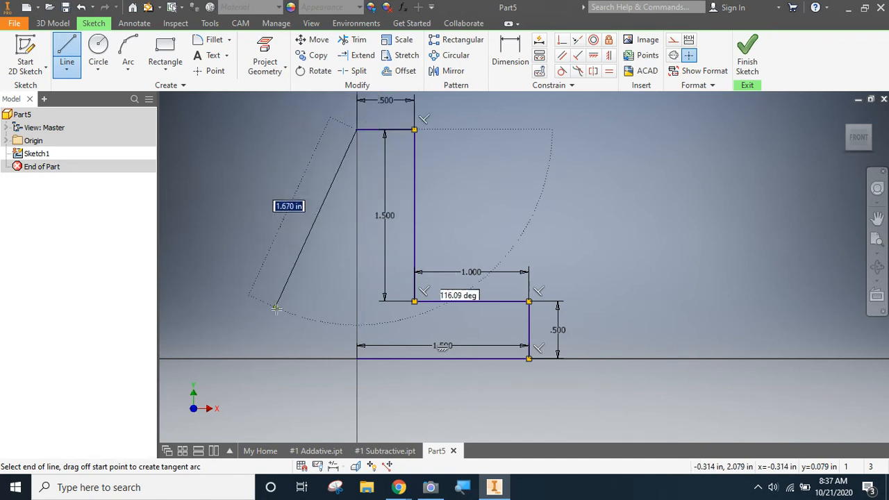
click(356, 359)
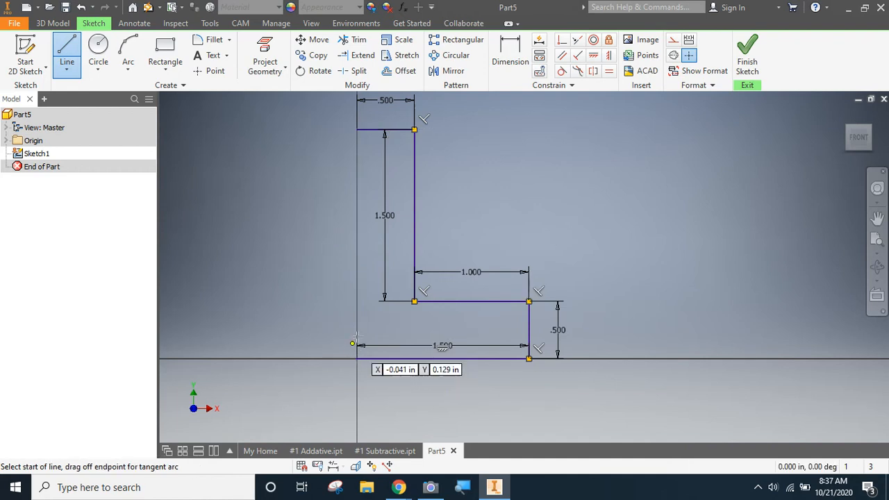
click(357, 130)
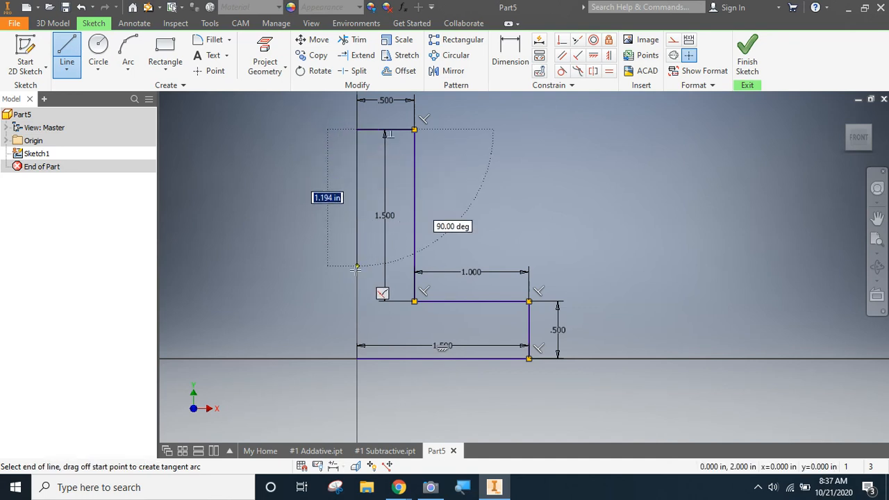
click(356, 359)
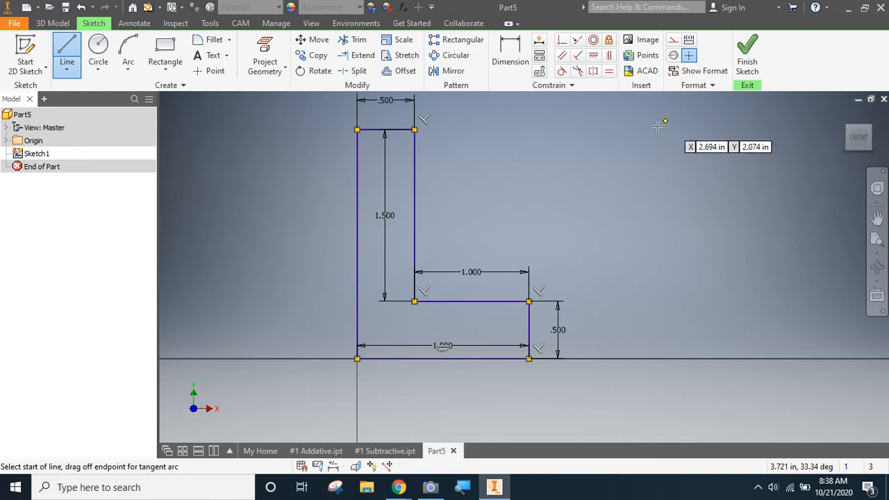
key(Escape)
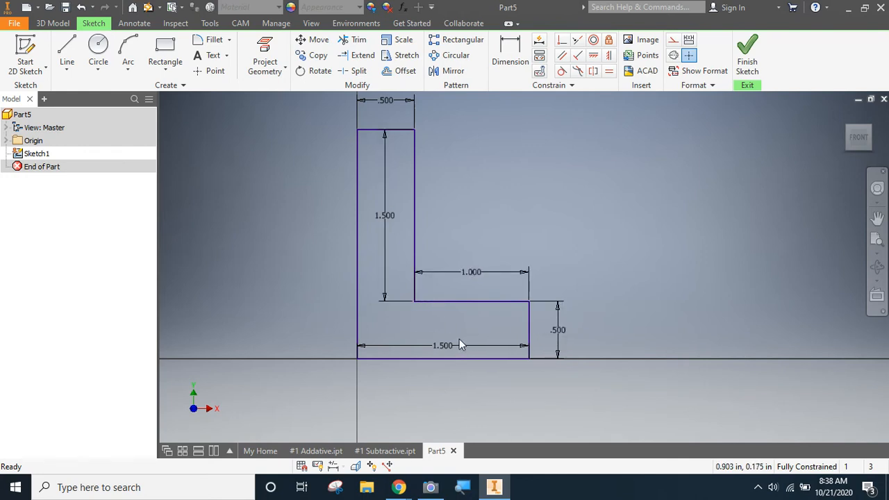
Finish the sketch and extrude the L-shaped profile 1.5 in
click(748, 59)
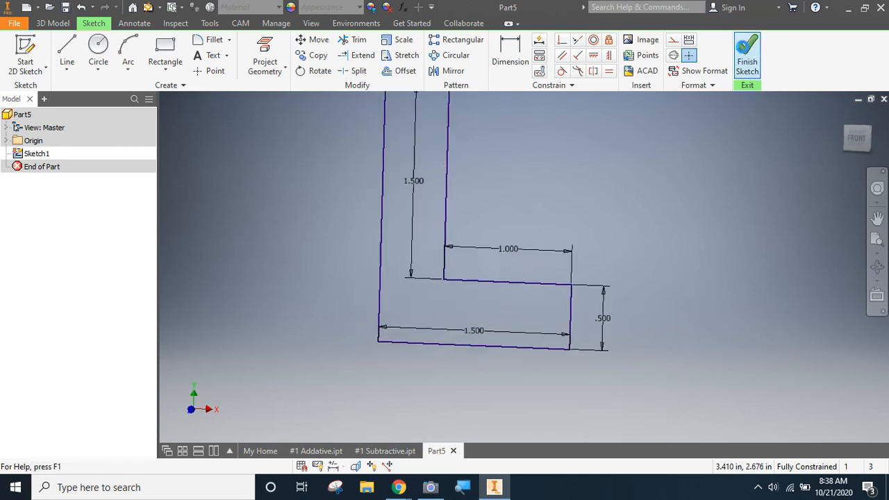
click(874, 248)
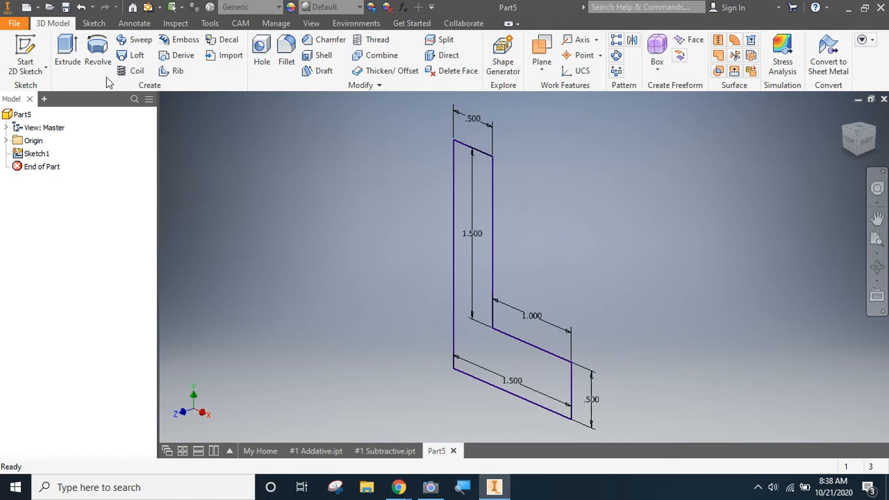
click(70, 50)
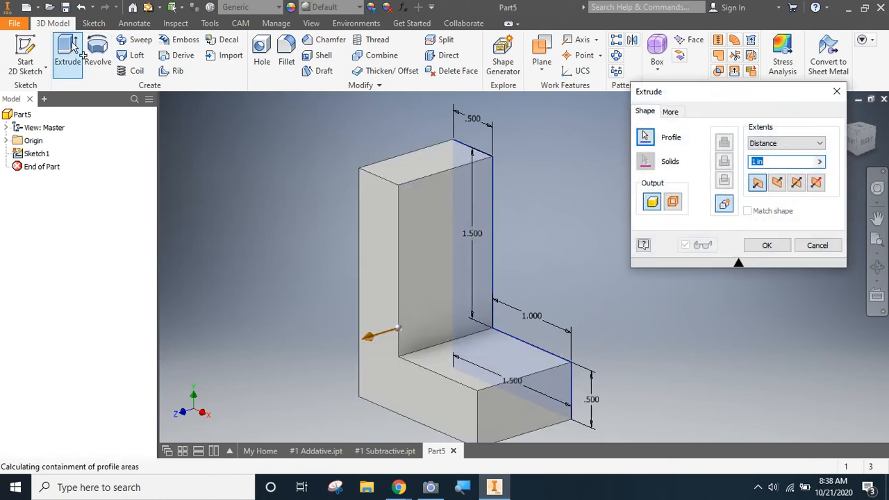
text(1.5)
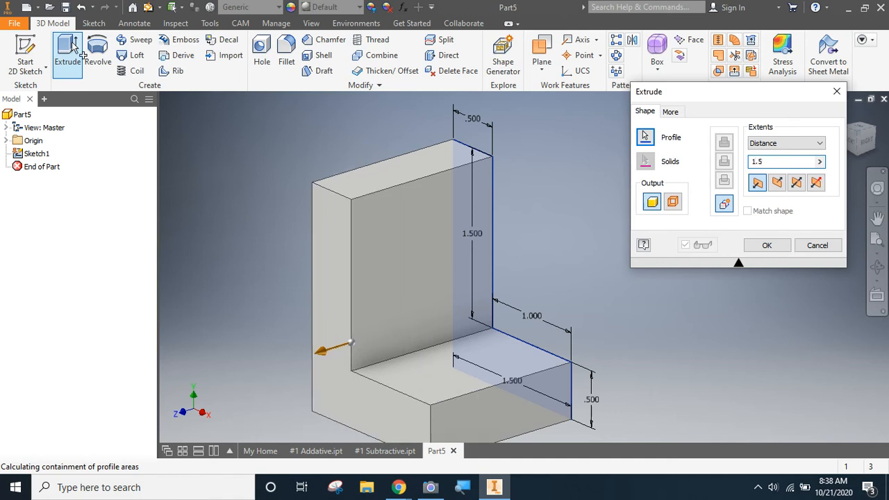
key(Return)
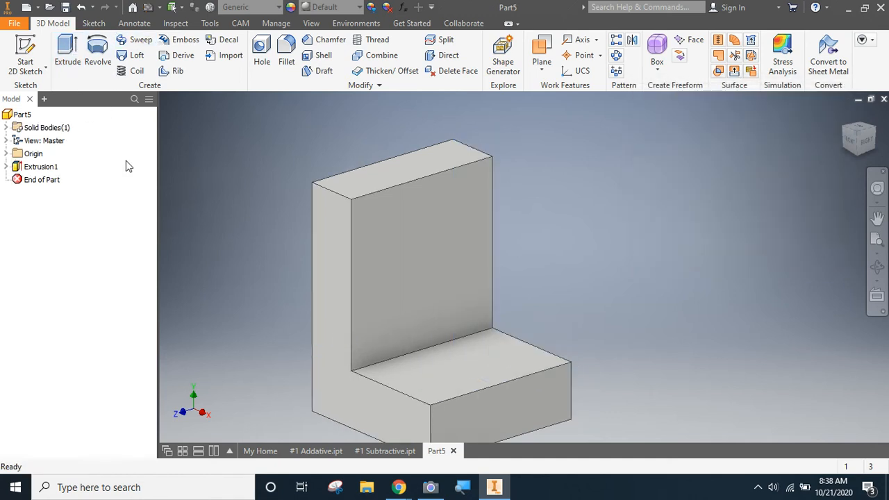
scroll(575, 251, up, 3)
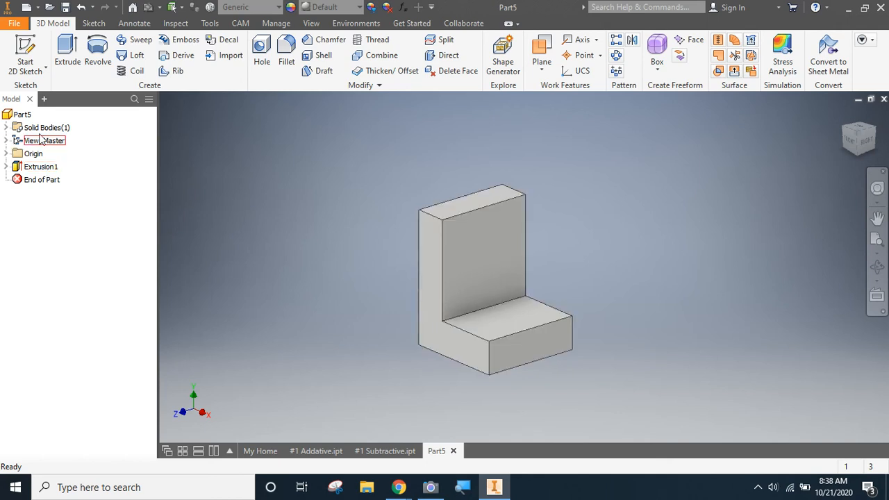
Save the part as "#1 Outline" in the IED folder
click(17, 25)
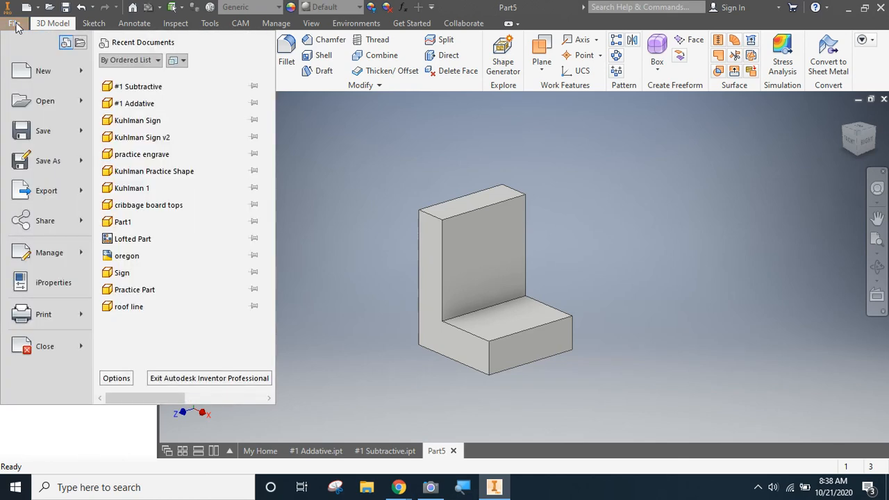
click(43, 132)
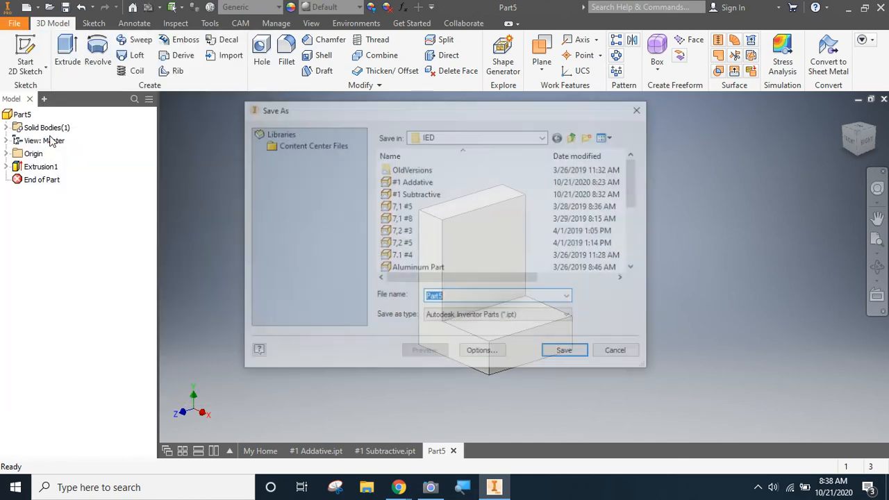
text(#1 )
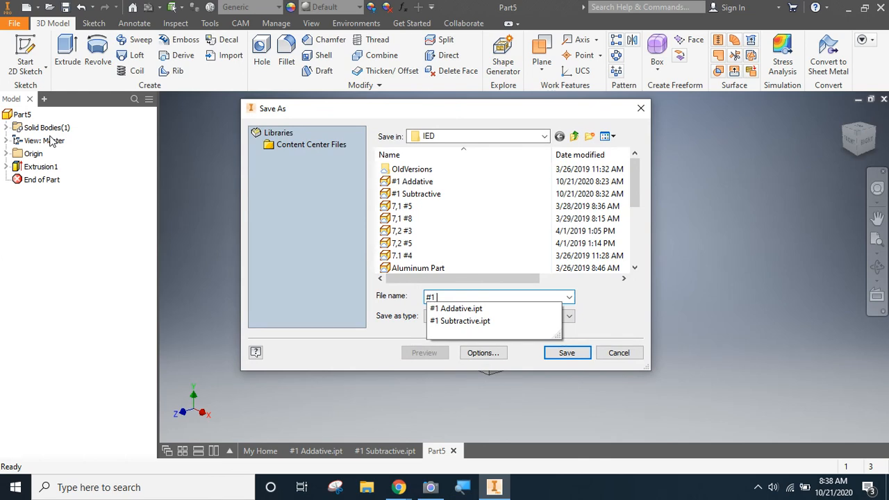
text(Outline)
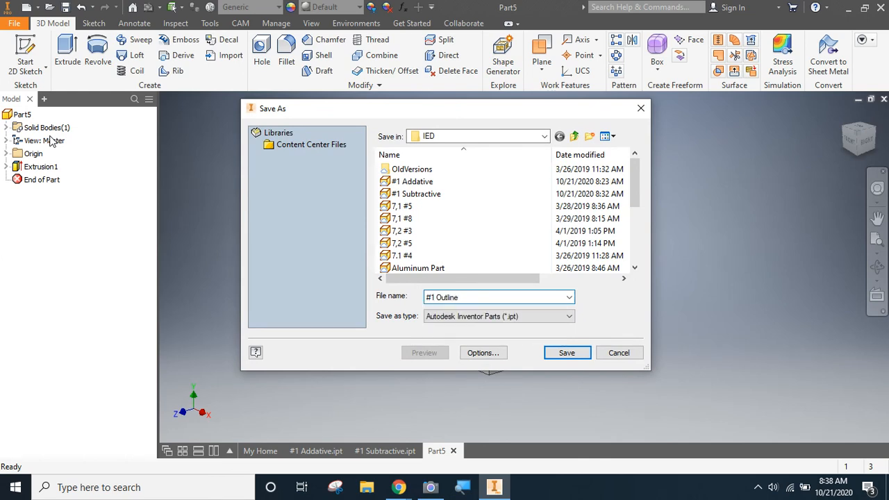
key(Return)
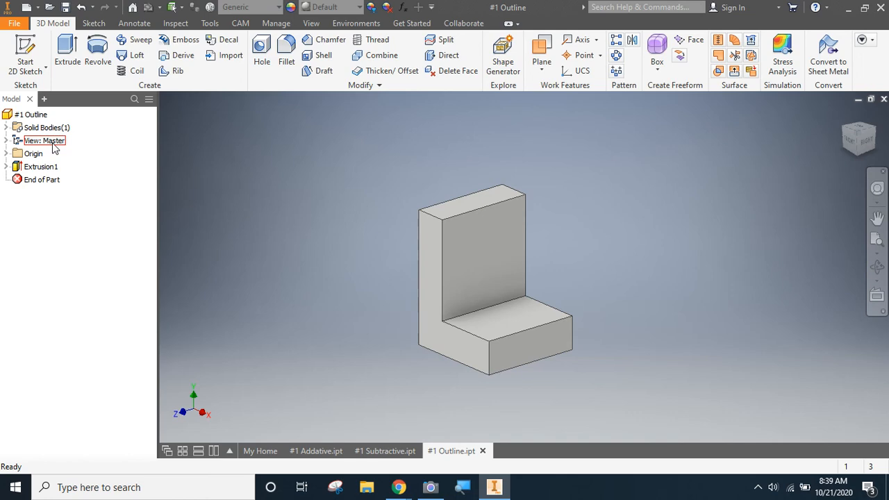
mouse_move(410, 497)
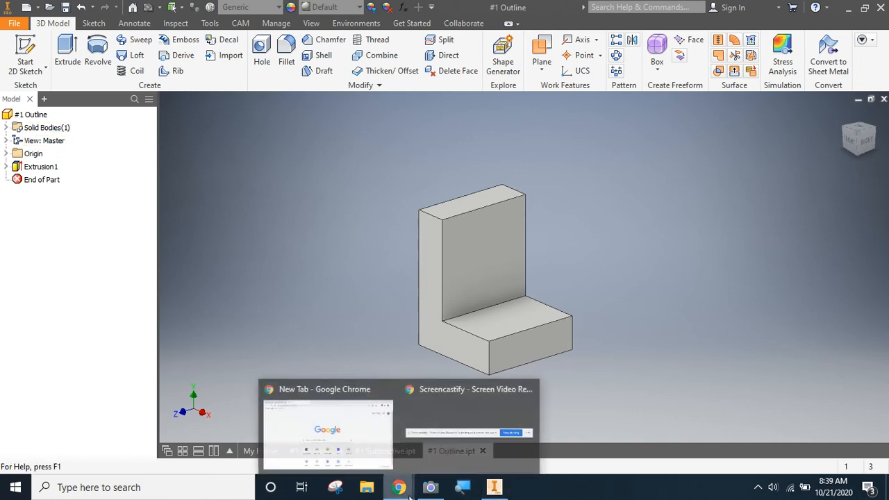